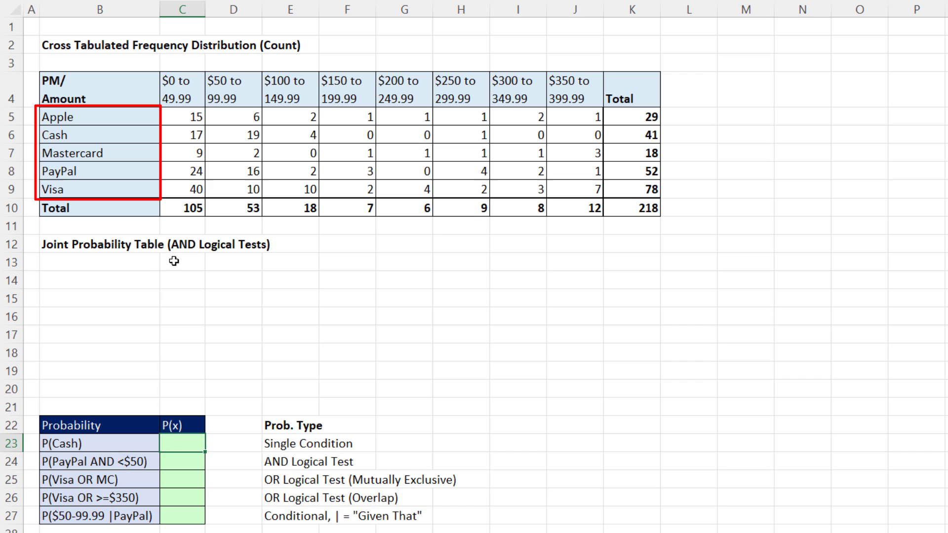
# - Point out the PayPal $50 to 99.99 count, that column's total, and PayPal's row total of 52
pyautogui.click(248, 171)
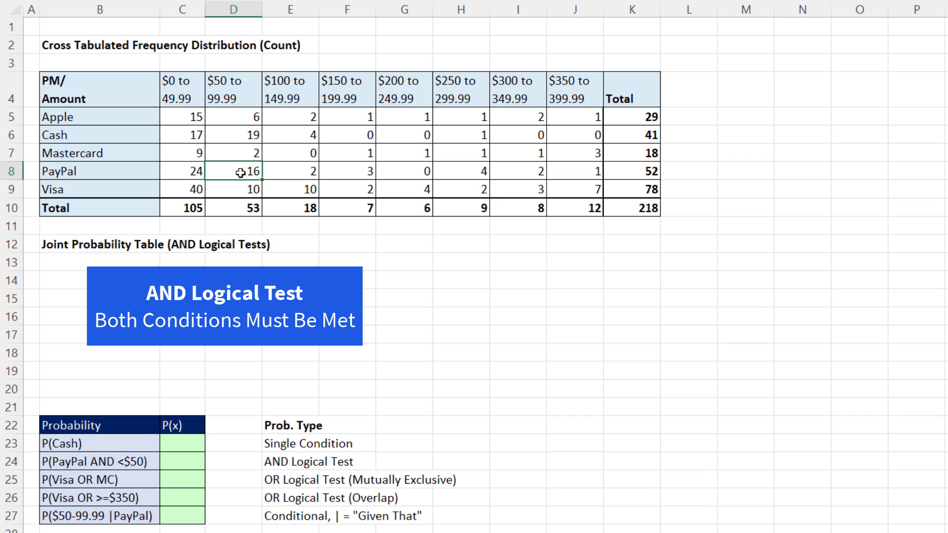
pyautogui.click(246, 210)
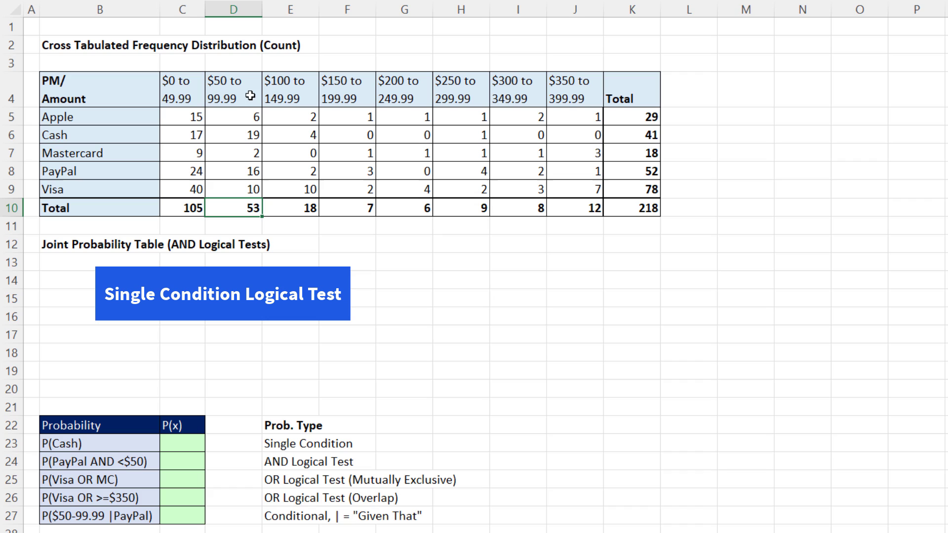
pyautogui.click(637, 175)
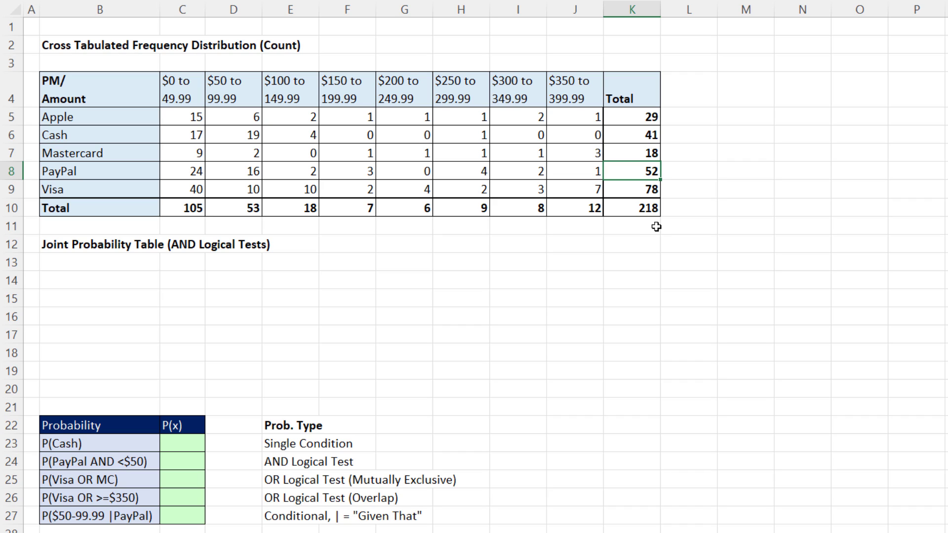
# - Copy the count table B4:K10 to B14 and clear the pasted numbers in C15:K20
pyautogui.moveTo(107, 93)
pyautogui.mouseDown()
pyautogui.moveTo(493, 143)
pyautogui.moveTo(603, 188)
pyautogui.moveTo(611, 207)
pyautogui.moveTo(597, 218)
pyautogui.mouseUp()
pyautogui.hotkey('ctrl', 'c')
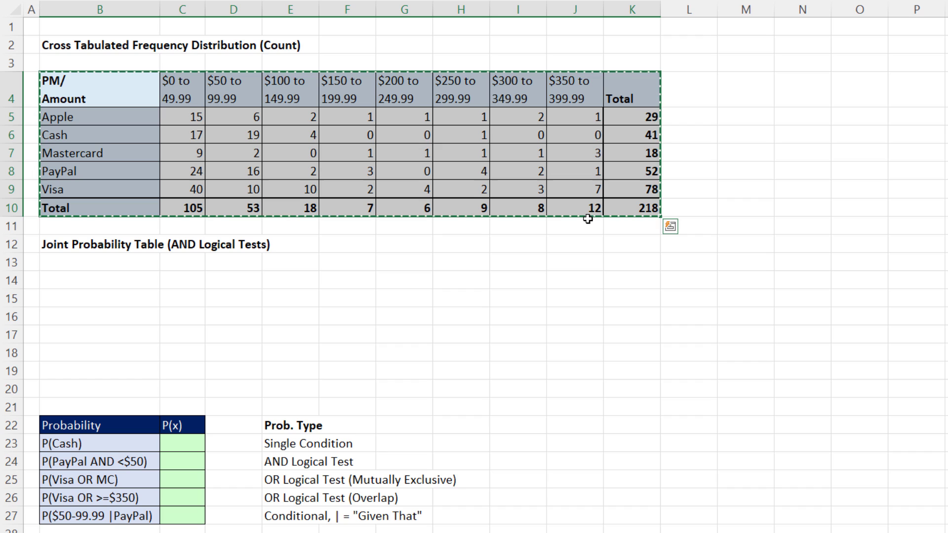
pyautogui.click(120, 287)
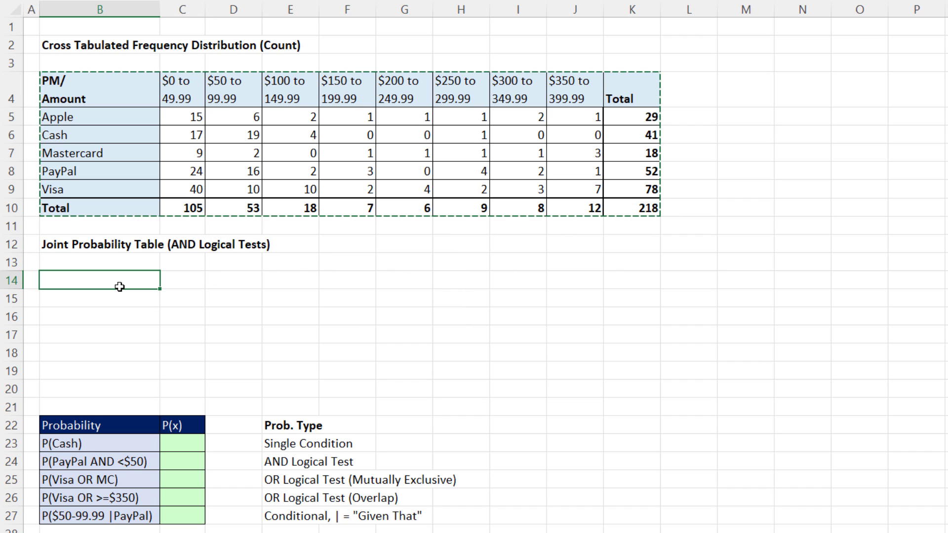
pyautogui.hotkey('ctrl', 'v')
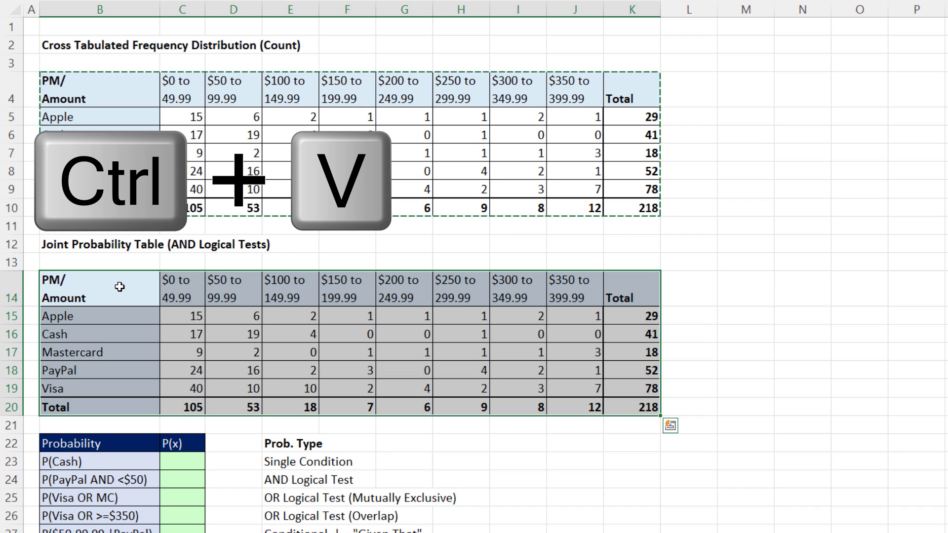
pyautogui.moveTo(192, 317); pyautogui.dragTo(625, 407)
pyautogui.press('Delete')
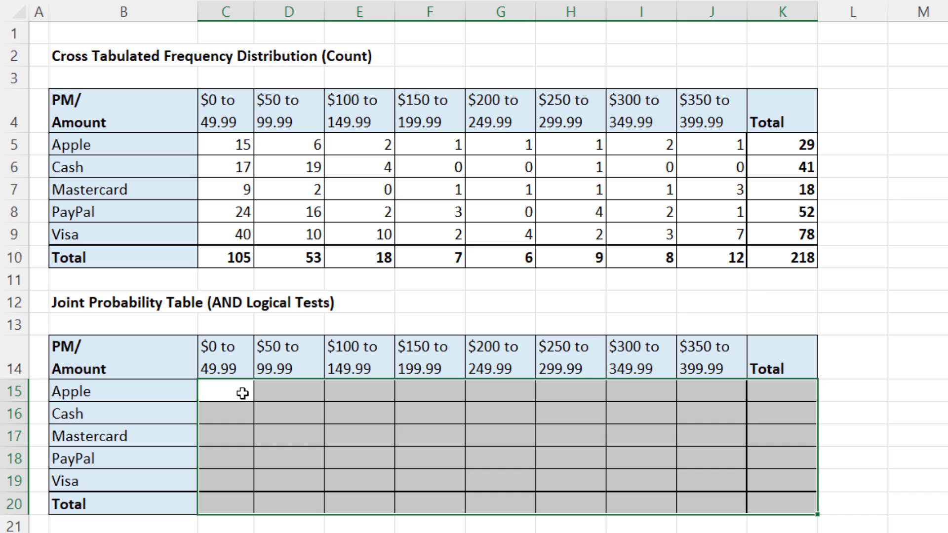
# - Enter =C5/$K$10 in C15 to show 0.0688, undoing a trial fill-down
pyautogui.click(201, 317)
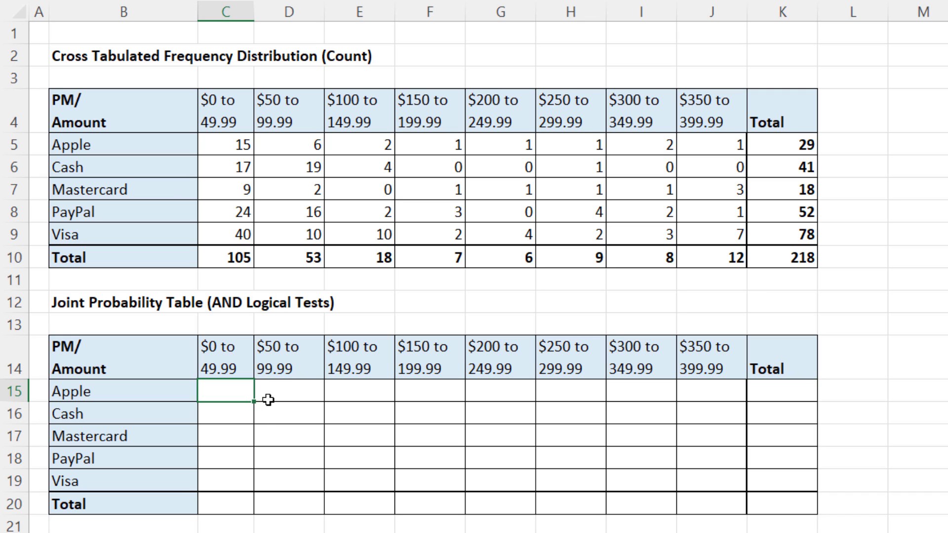
pyautogui.write('=')
pyautogui.click(223, 148)
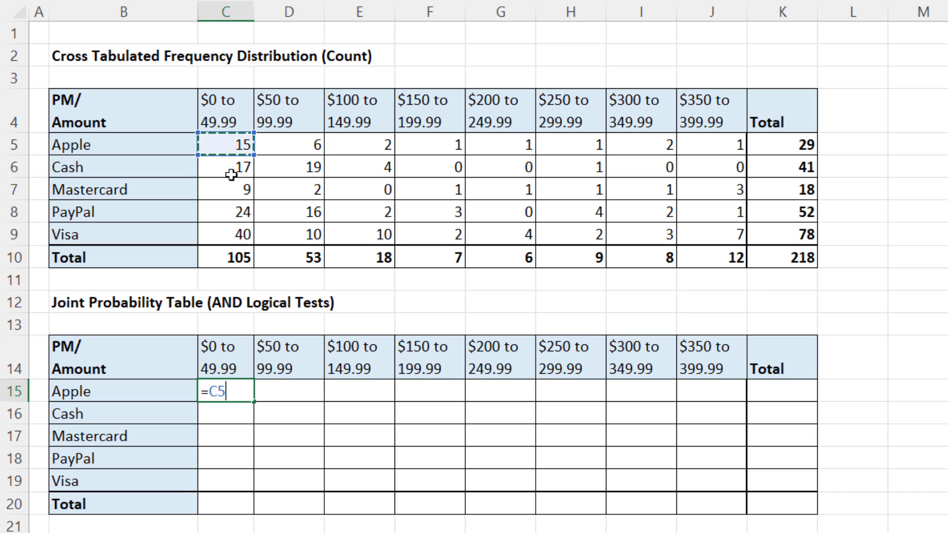
pyautogui.write('/')
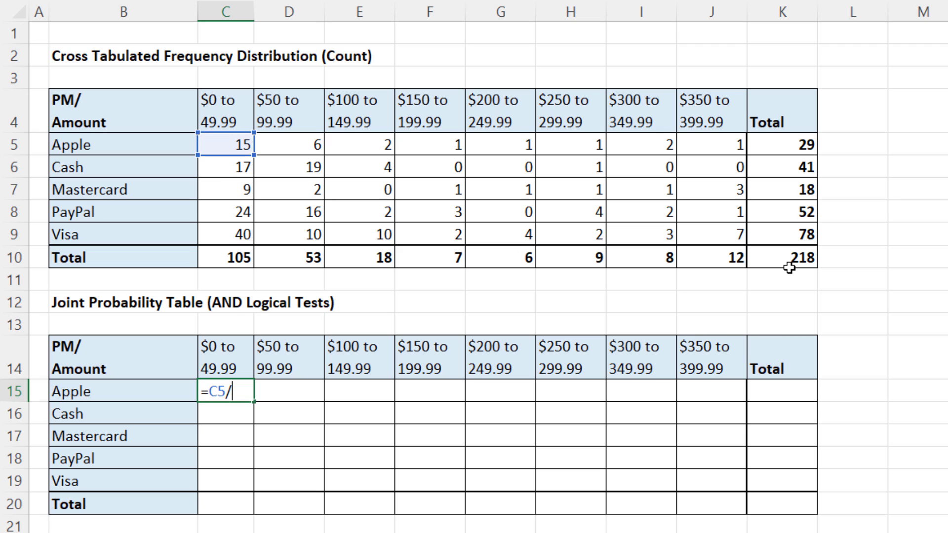
pyautogui.click(789, 258)
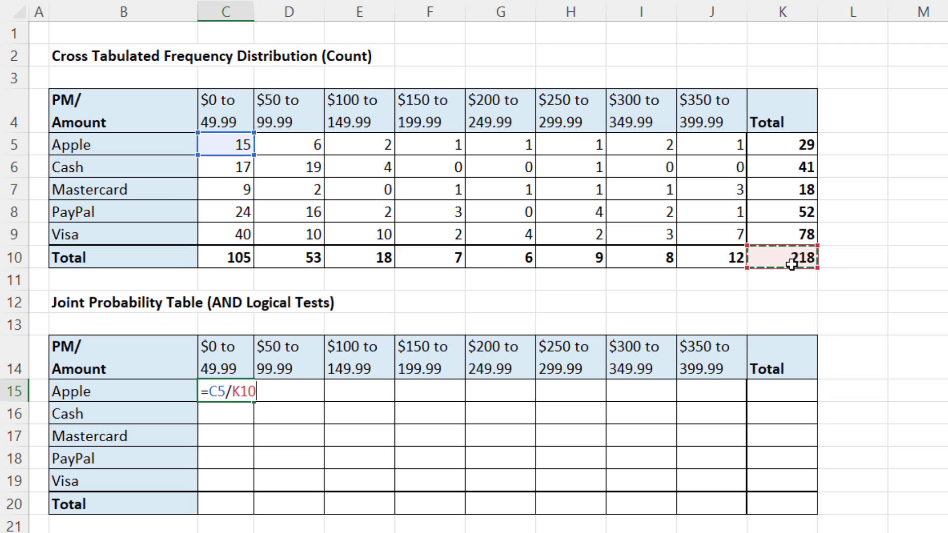
pyautogui.press('F4')
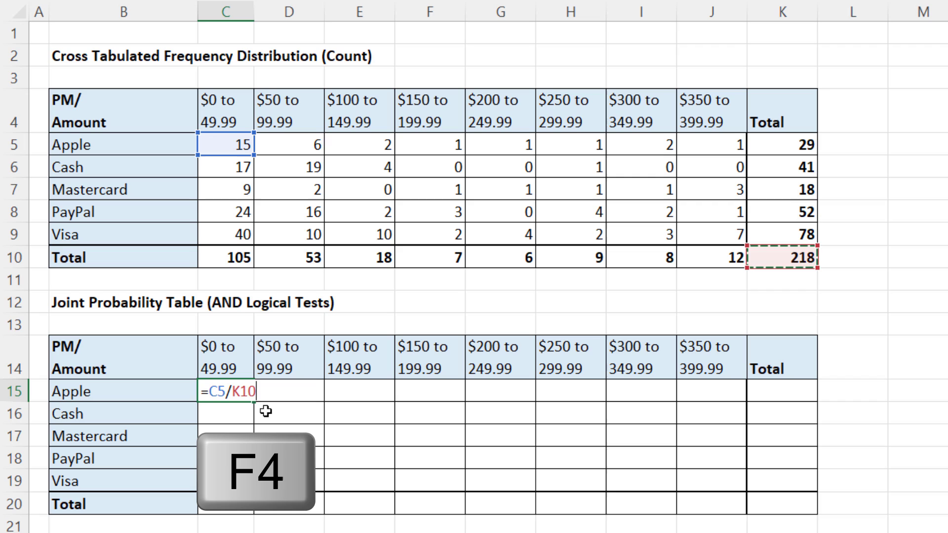
pyautogui.press('F4')
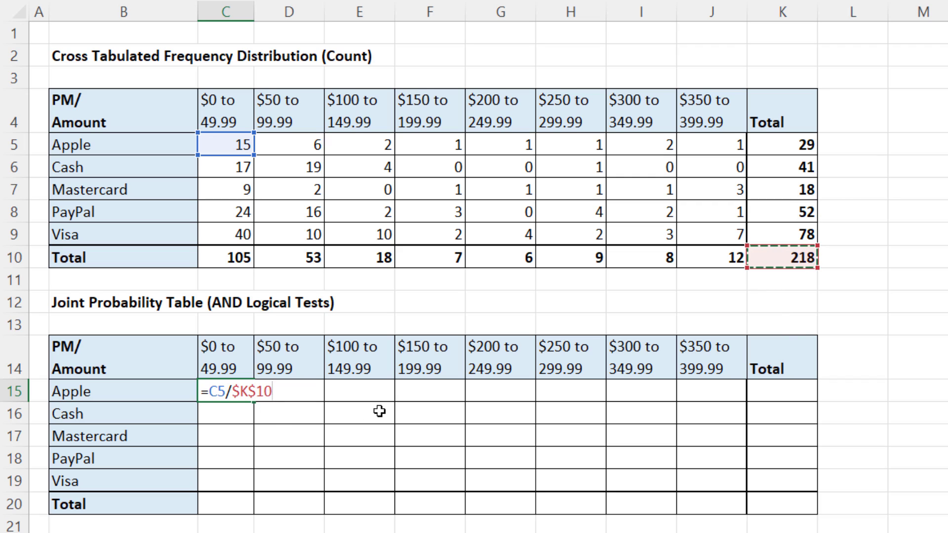
pyautogui.hotkey('ctrl', 'Return')
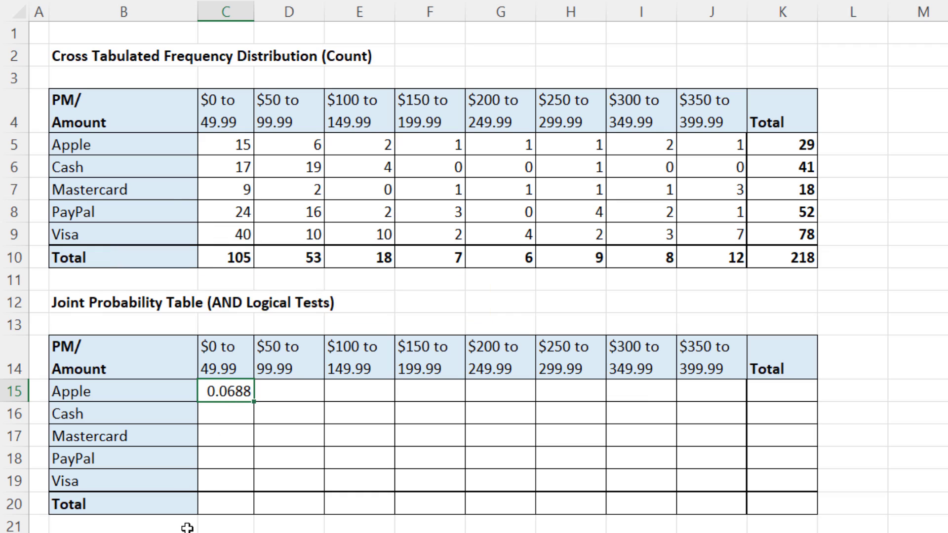
pyautogui.moveTo(256, 403); pyautogui.dragTo(271, 514)
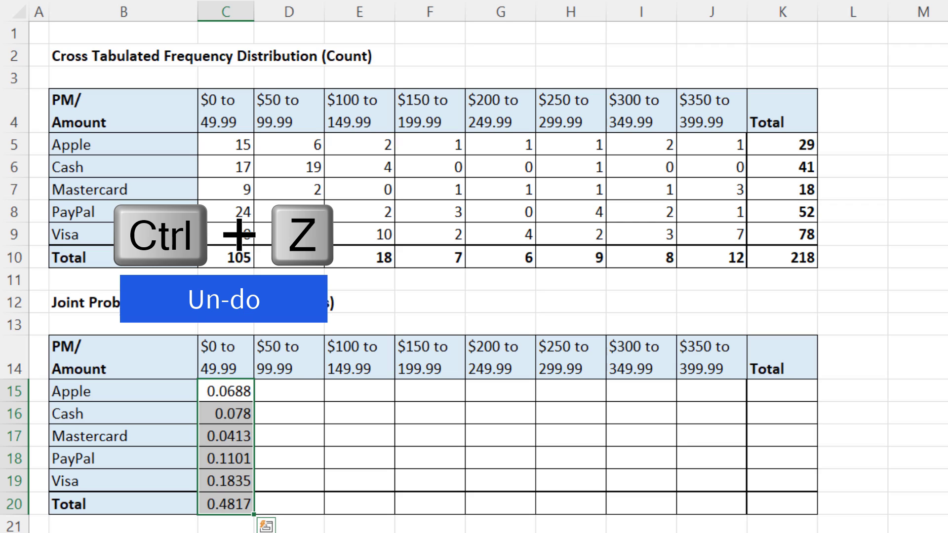
pyautogui.hotkey('ctrl', 'z')
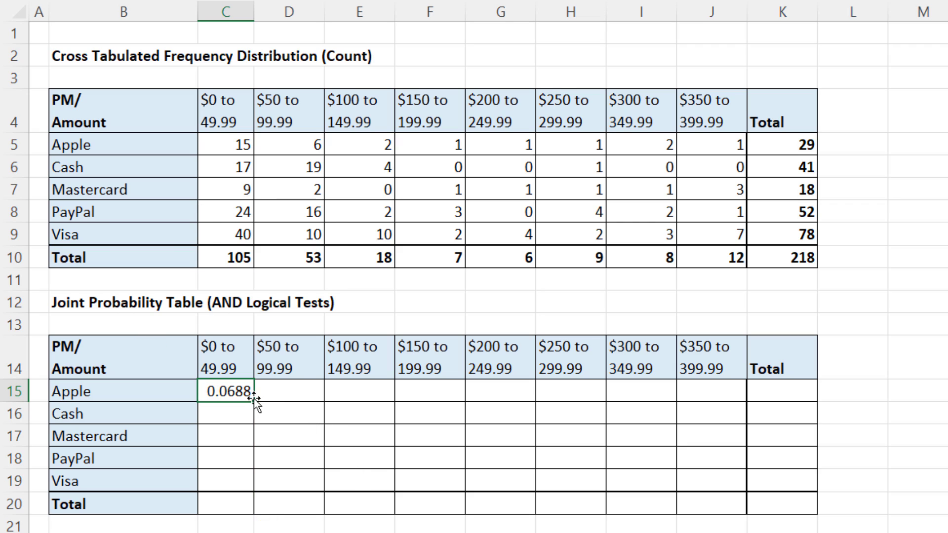
# - Fill the C15 formula across all of C15:K20
pyautogui.moveTo(227, 391)
pyautogui.mouseDown()
pyautogui.moveTo(356, 434)
pyautogui.moveTo(620, 491)
pyautogui.moveTo(769, 502)
pyautogui.mouseUp()
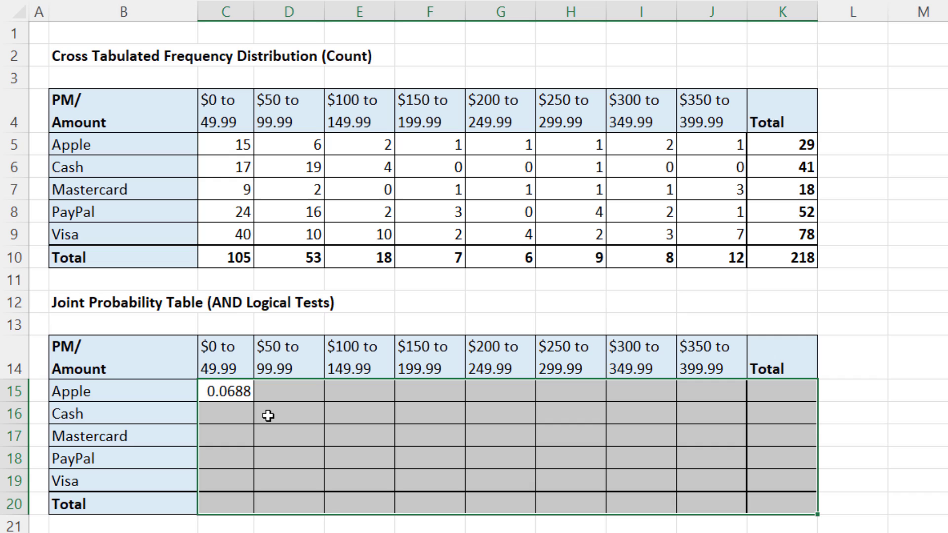
pyautogui.press('F2')
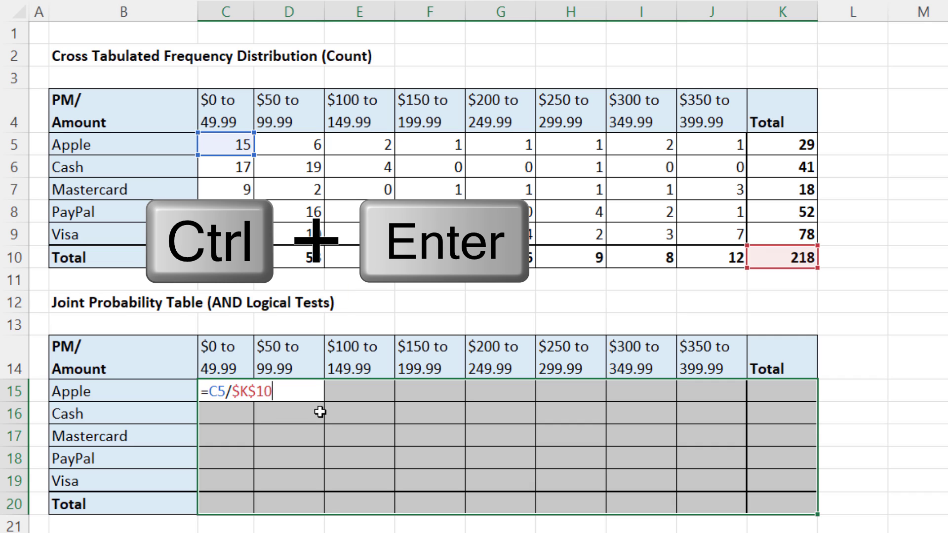
pyautogui.hotkey('ctrl', 'Return')
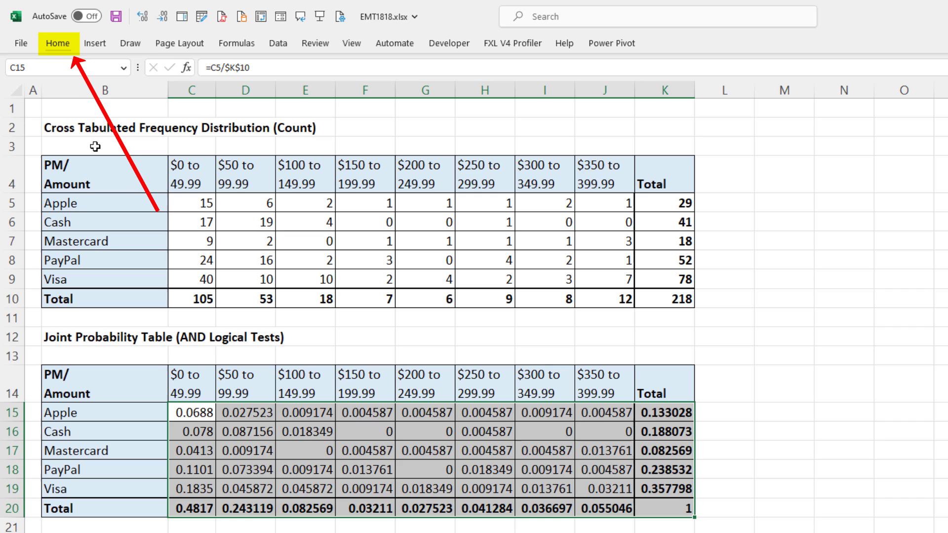
# - Format C15:K20 as Percentage, then clear the cells
pyautogui.click(58, 44)
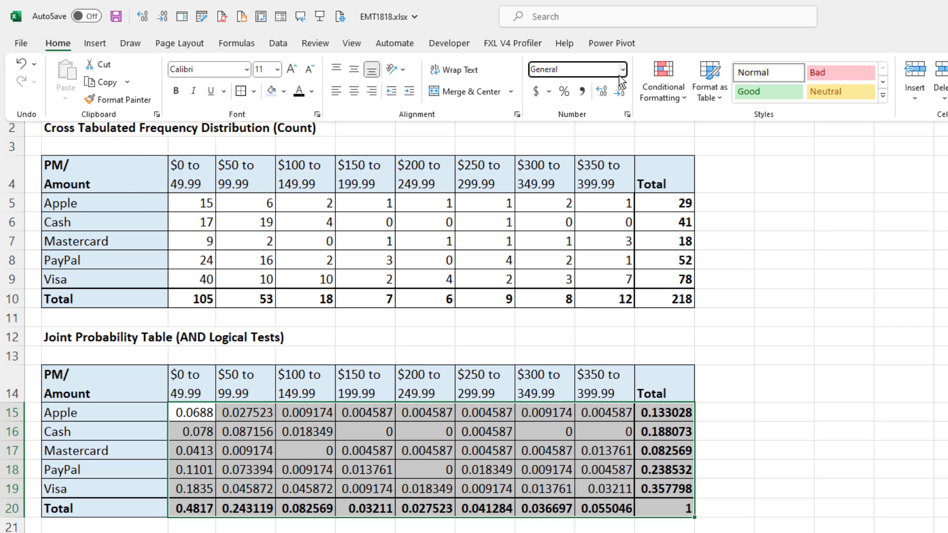
pyautogui.click(623, 75)
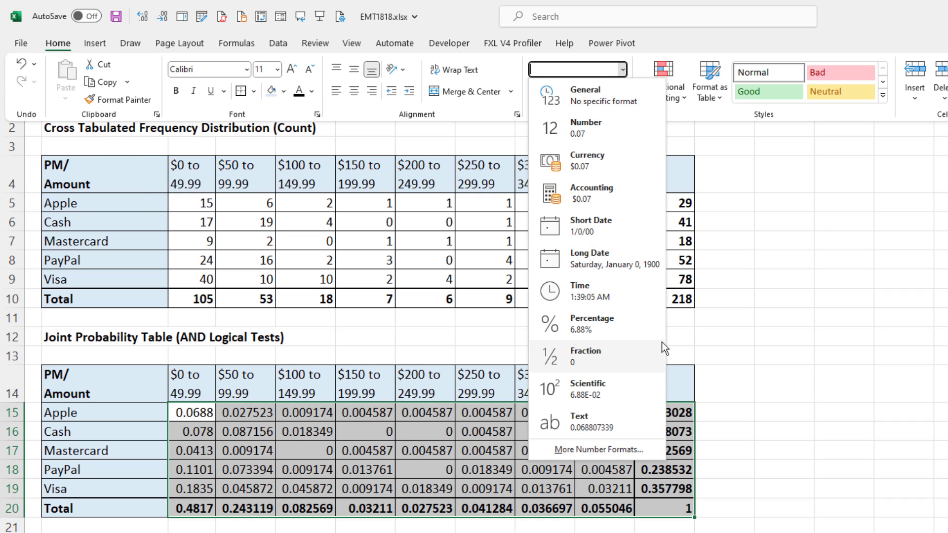
pyautogui.click(604, 334)
pyautogui.press('Delete')
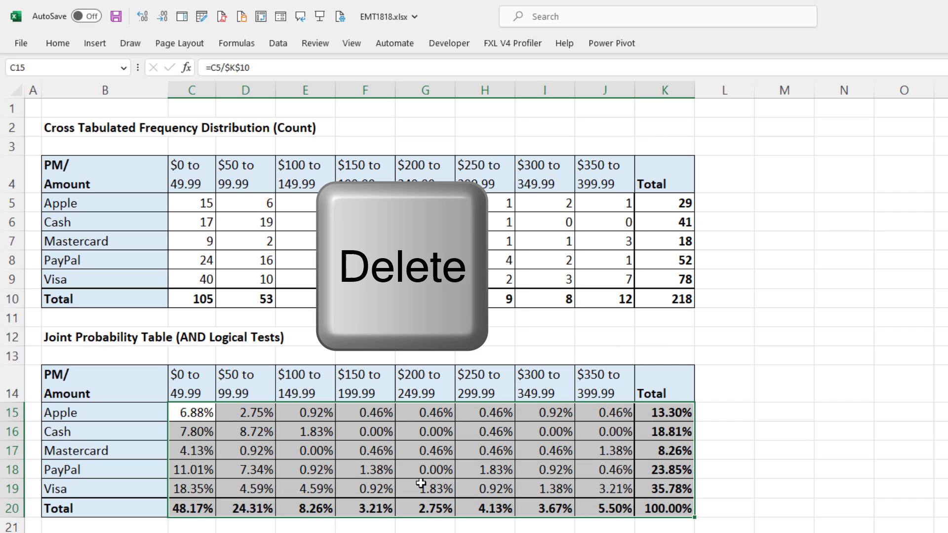
# - Enter the spilling formula =C5:K10/K10 in C15 to fill C15:K20 with percentages
pyautogui.click(207, 417)
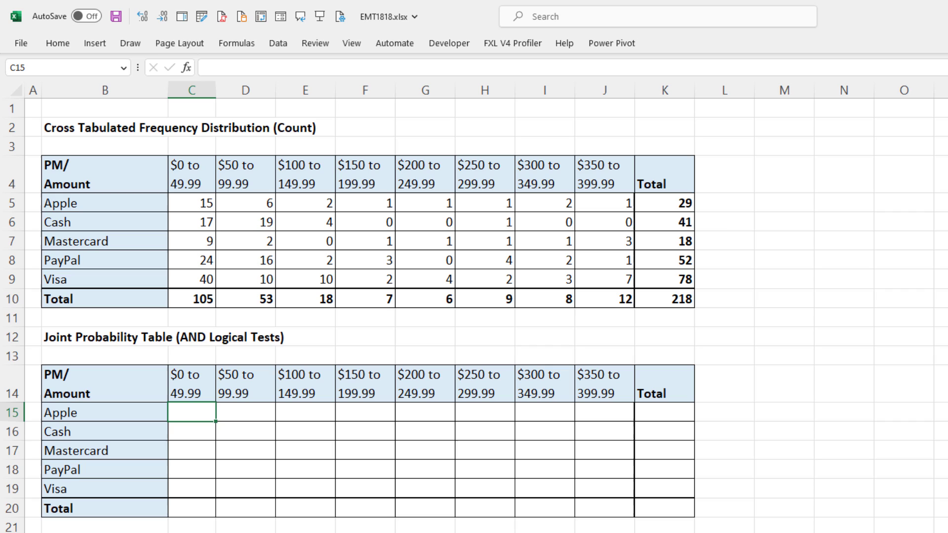
pyautogui.write('=')
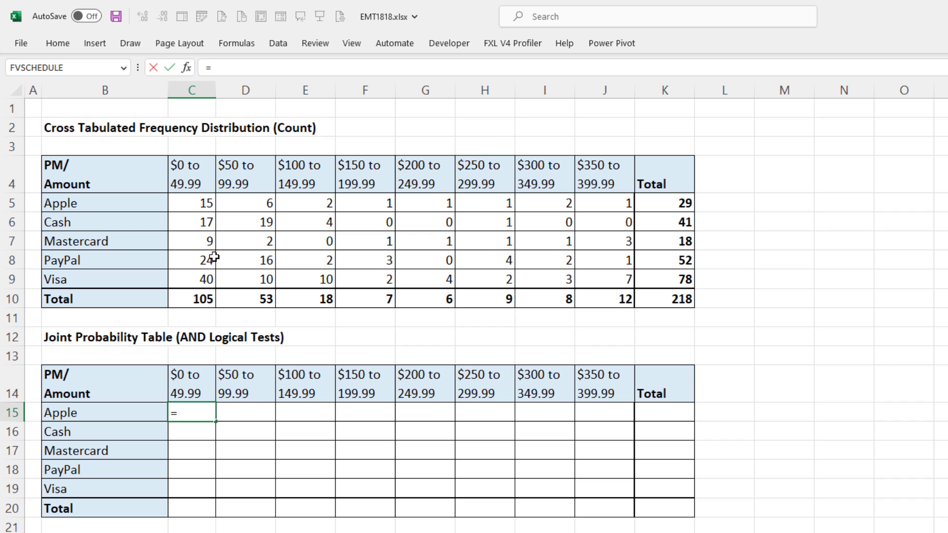
pyautogui.moveTo(197, 205); pyautogui.dragTo(646, 299)
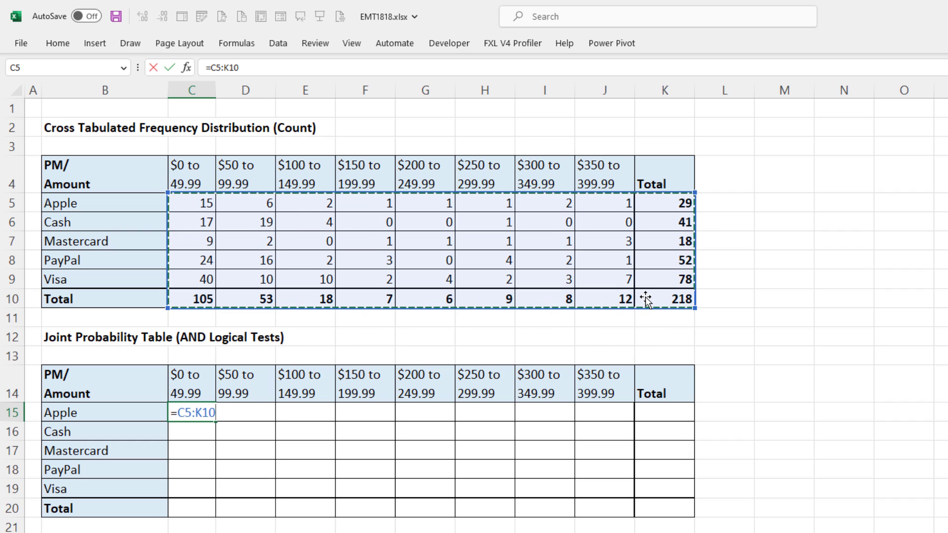
pyautogui.write('/')
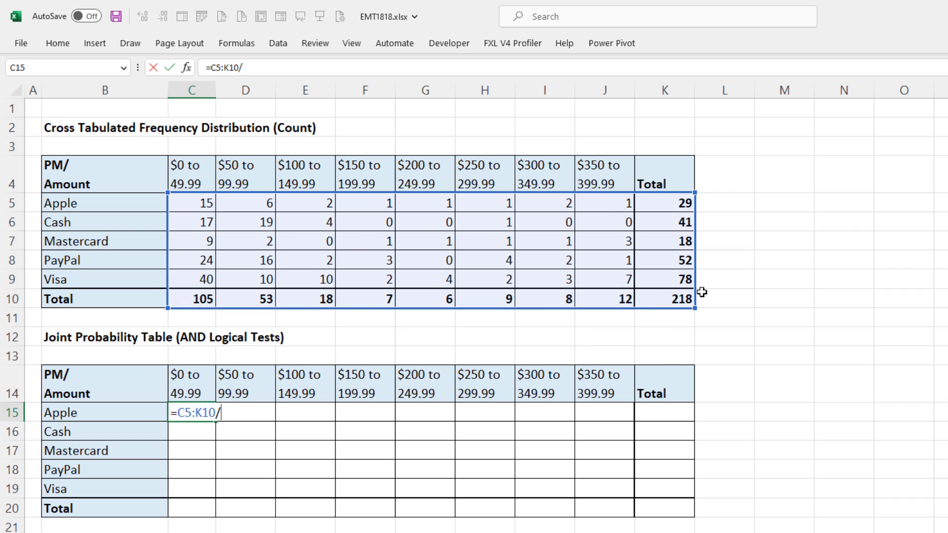
pyautogui.click(666, 292)
pyautogui.press('Return')
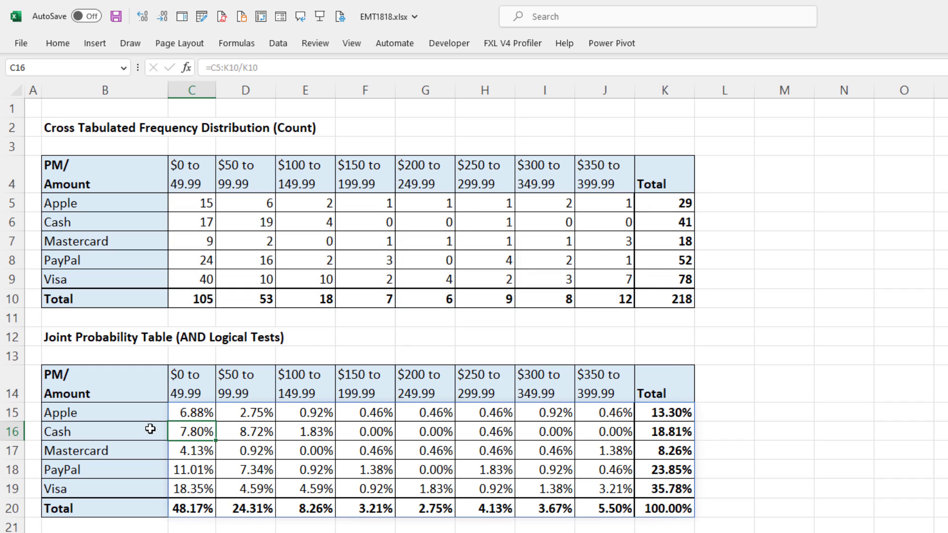
pyautogui.doubleClick(188, 412)
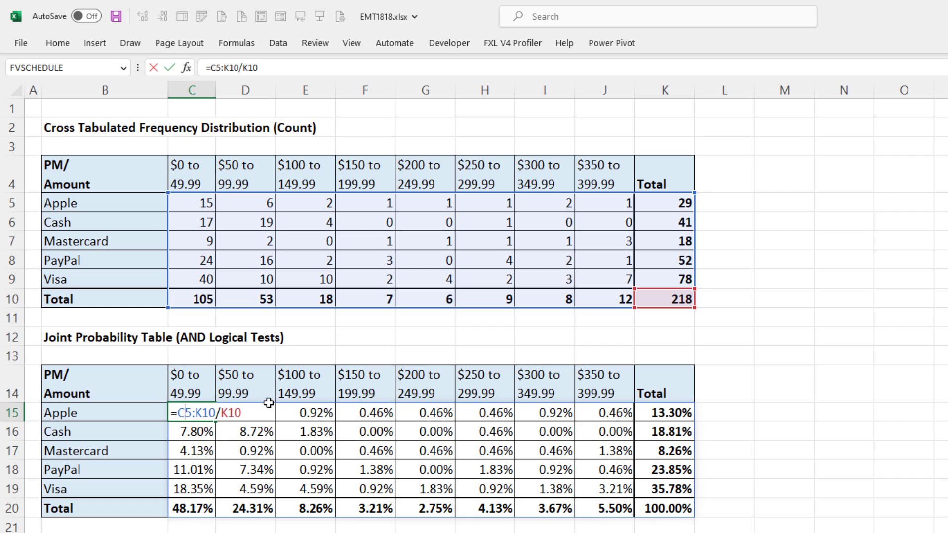
pyautogui.press('Escape')
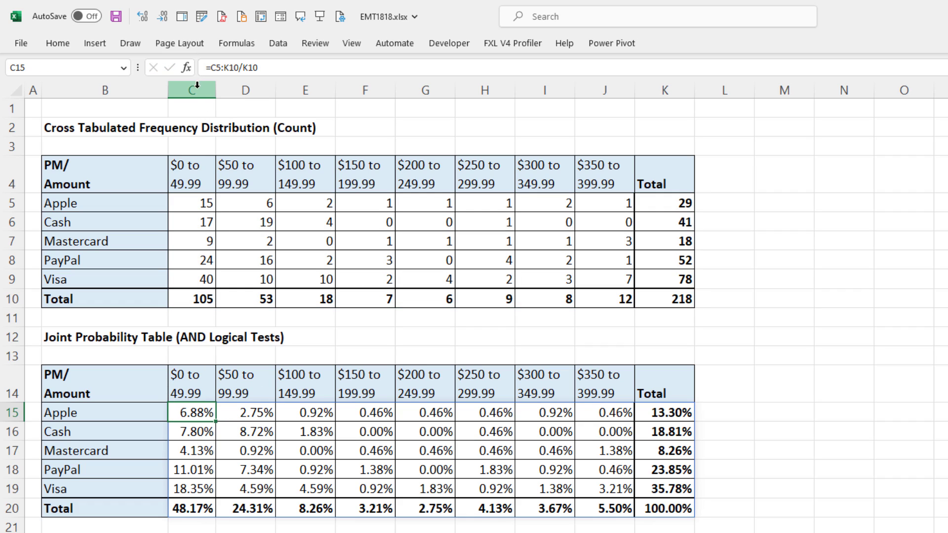
pyautogui.click(198, 437)
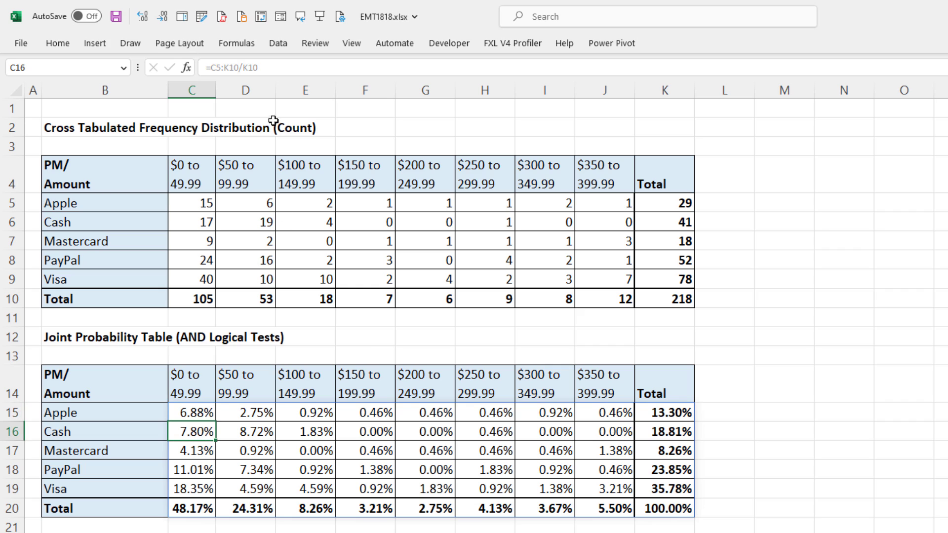
pyautogui.click(370, 449)
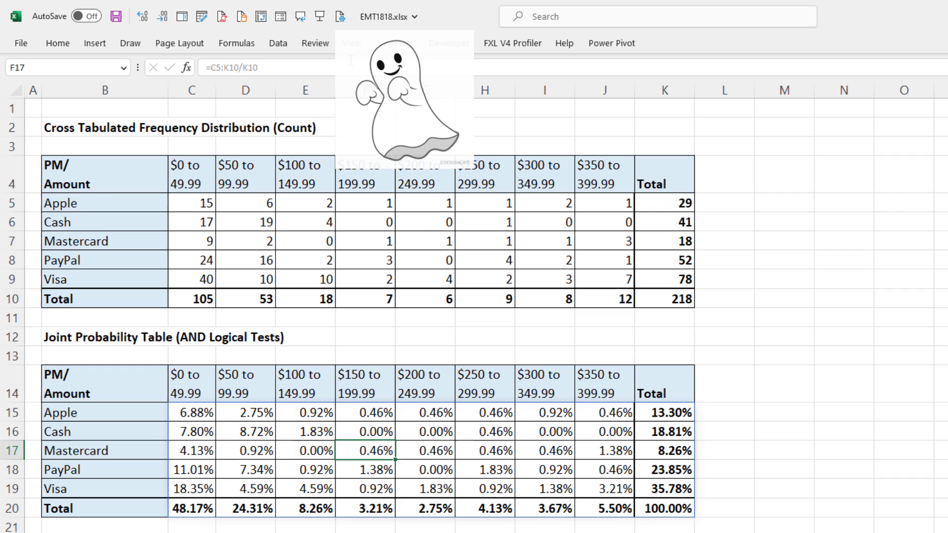
pyautogui.press('F2')
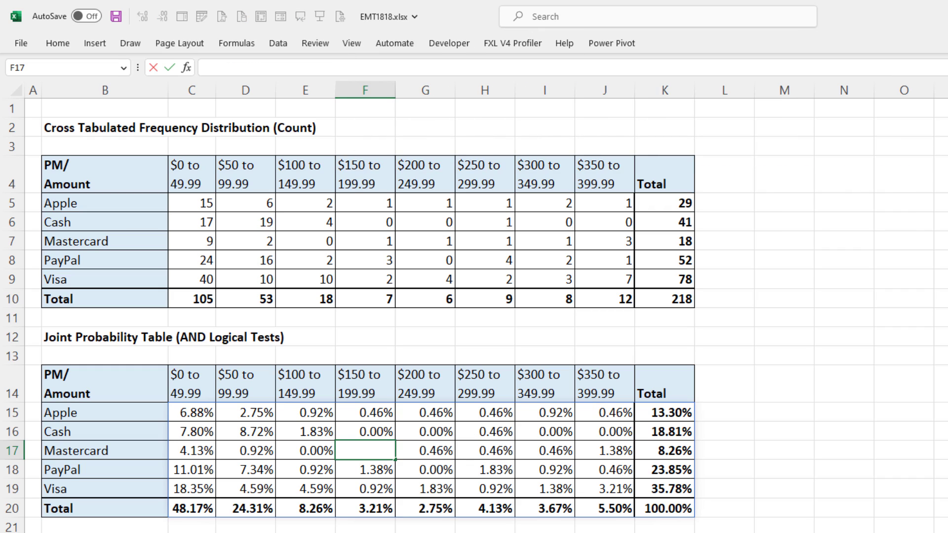
pyautogui.press('Escape')
pyautogui.click(197, 418)
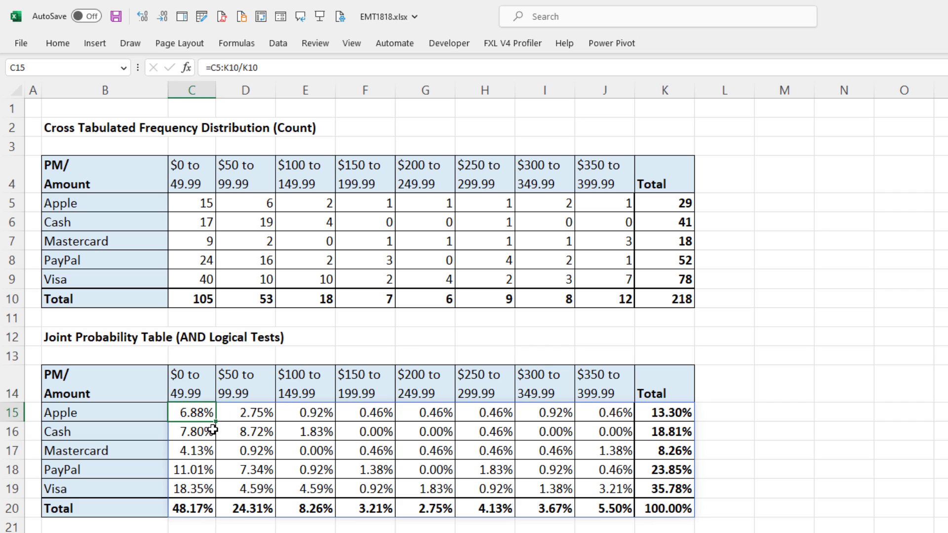
pyautogui.press('F2')
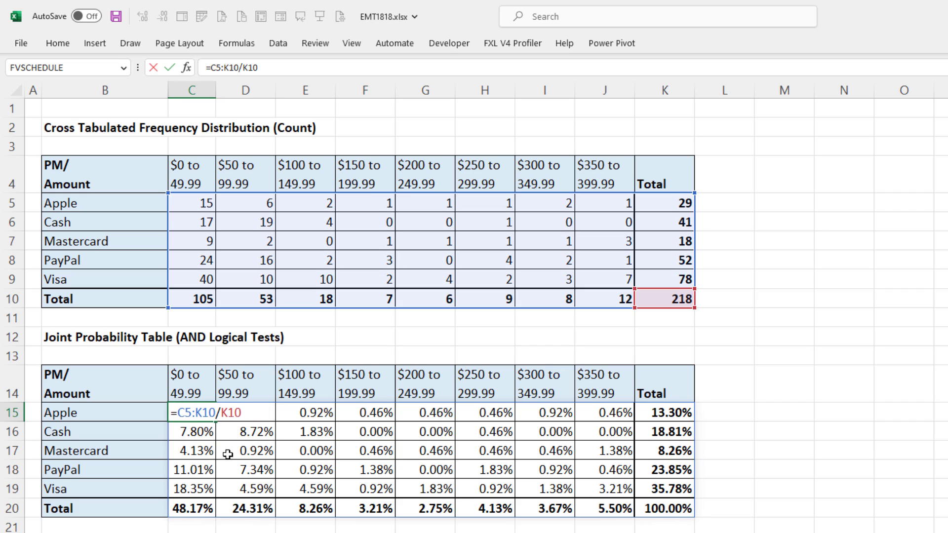
pyautogui.press('Escape')
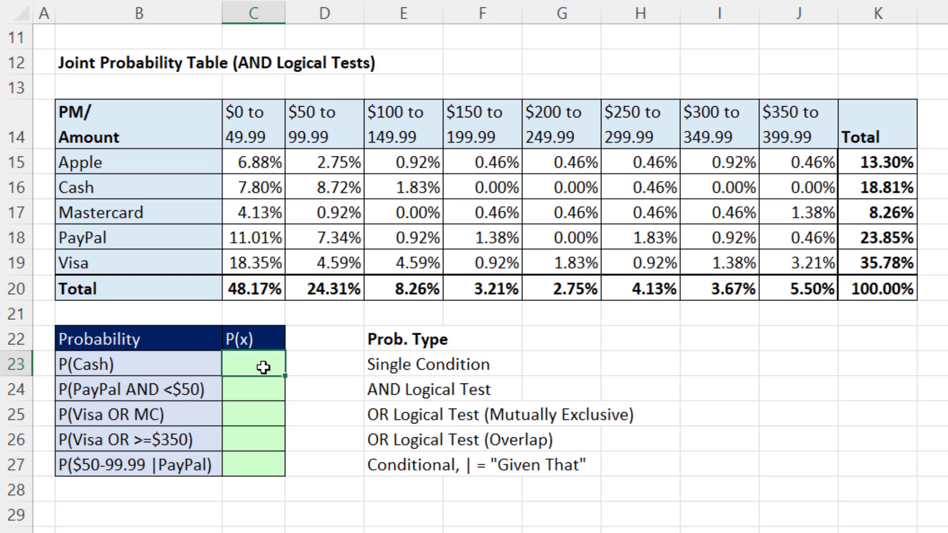
# - Link P(Cash) in C23 to the Cash row total K16, showing 18.81%
pyautogui.write('=')
pyautogui.click(859, 185)
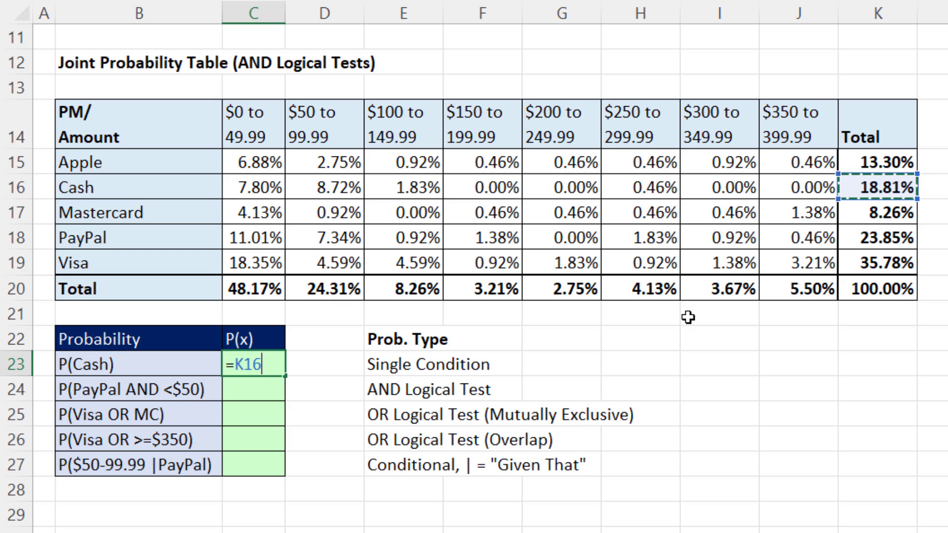
pyautogui.press('Return')
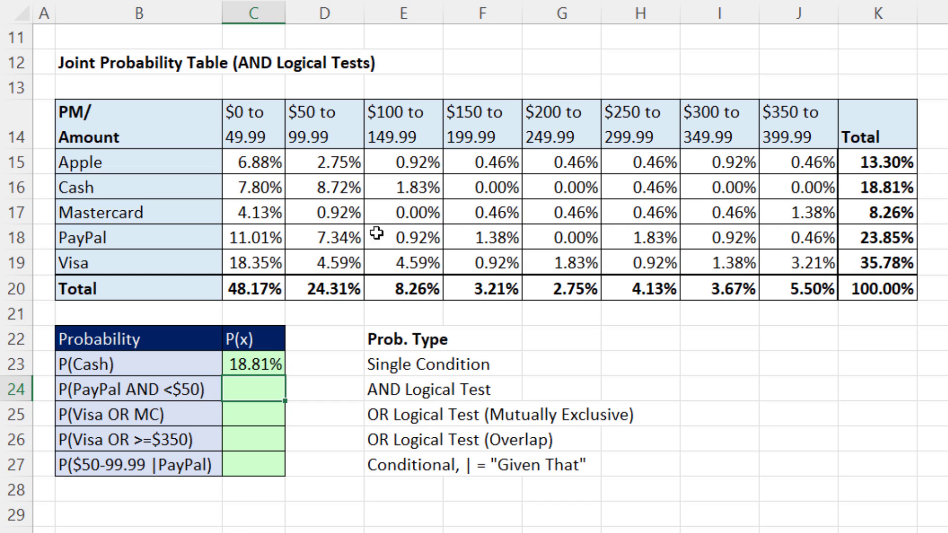
# - Highlight the joint probabilities, then trace the PayPal row and the $0 to 49.99 column
pyautogui.moveTo(264, 164)
pyautogui.mouseDown()
pyautogui.moveTo(506, 164)
pyautogui.moveTo(785, 236)
pyautogui.moveTo(790, 257)
pyautogui.mouseUp()
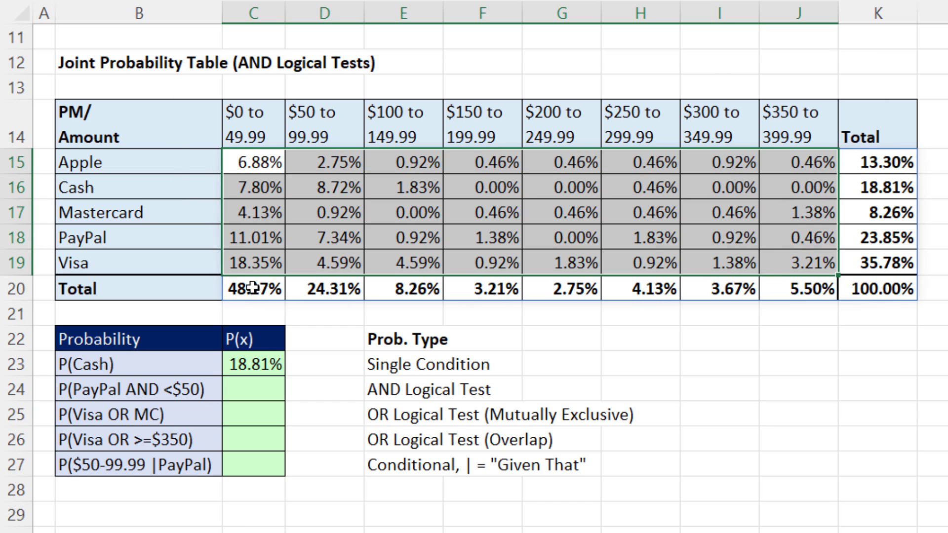
pyautogui.moveTo(154, 237); pyautogui.dragTo(250, 237)
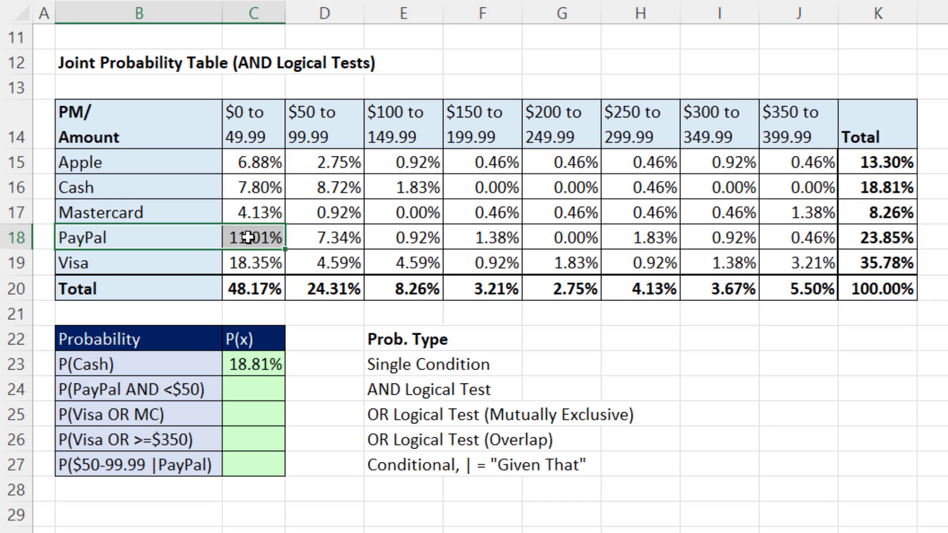
pyautogui.moveTo(252, 121); pyautogui.dragTo(258, 231)
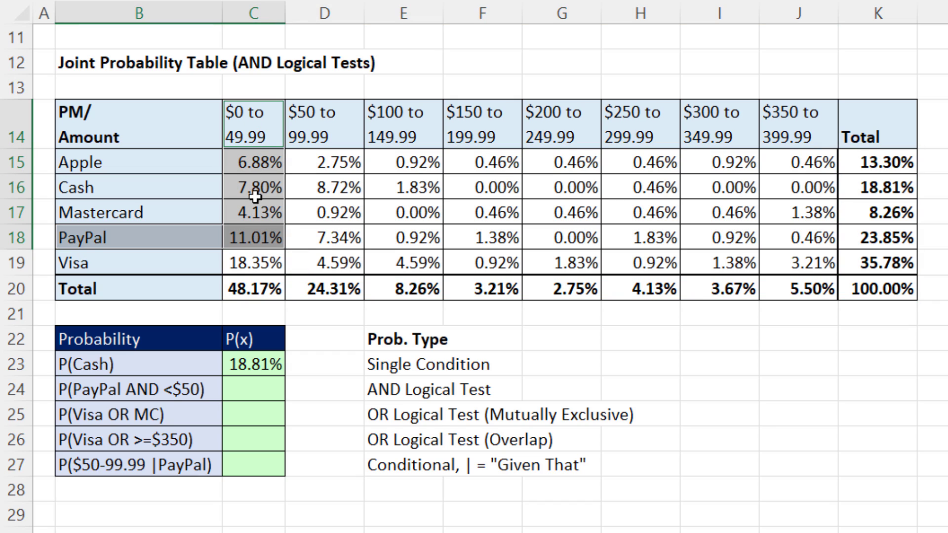
# - Set C24 to =C18 so P(PayPal AND <$50) shows 11.01%
pyautogui.click(253, 388)
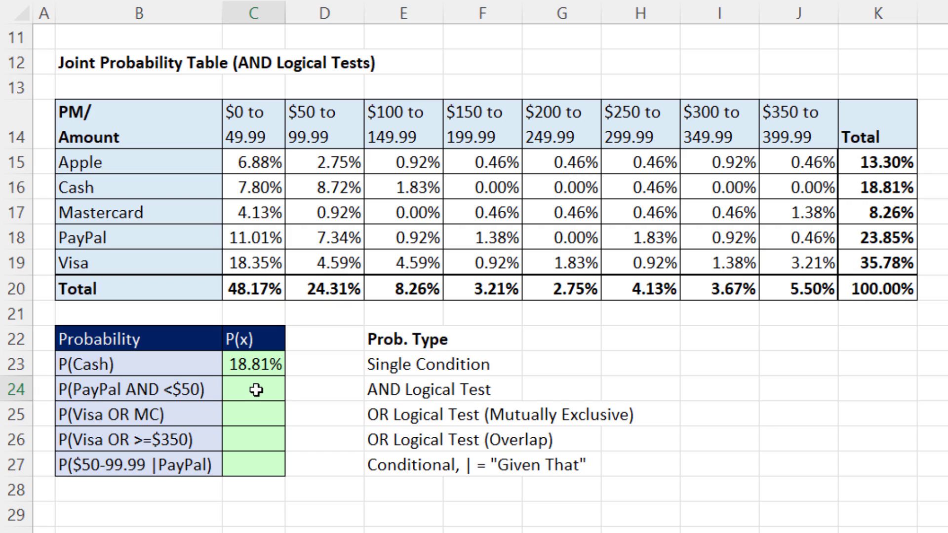
pyautogui.write('=')
pyautogui.click(278, 239)
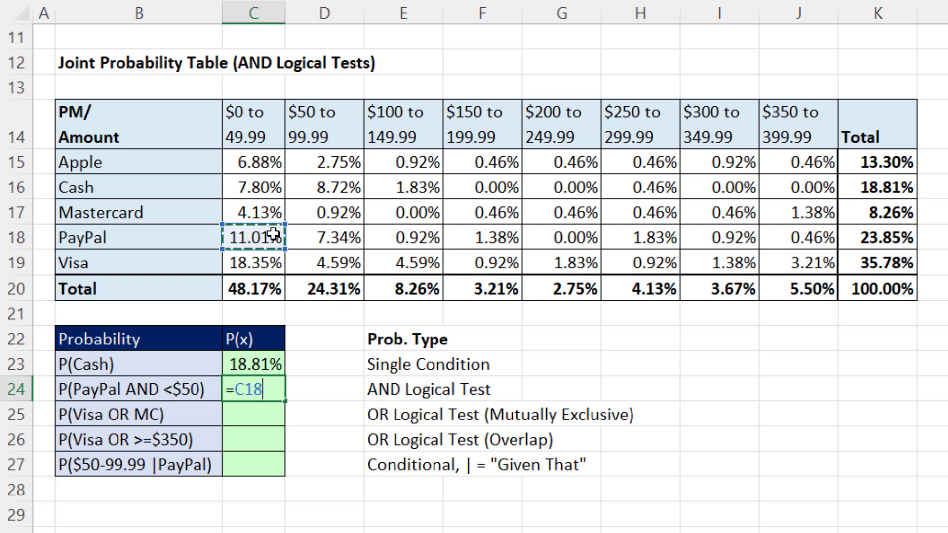
pyautogui.press('Return')
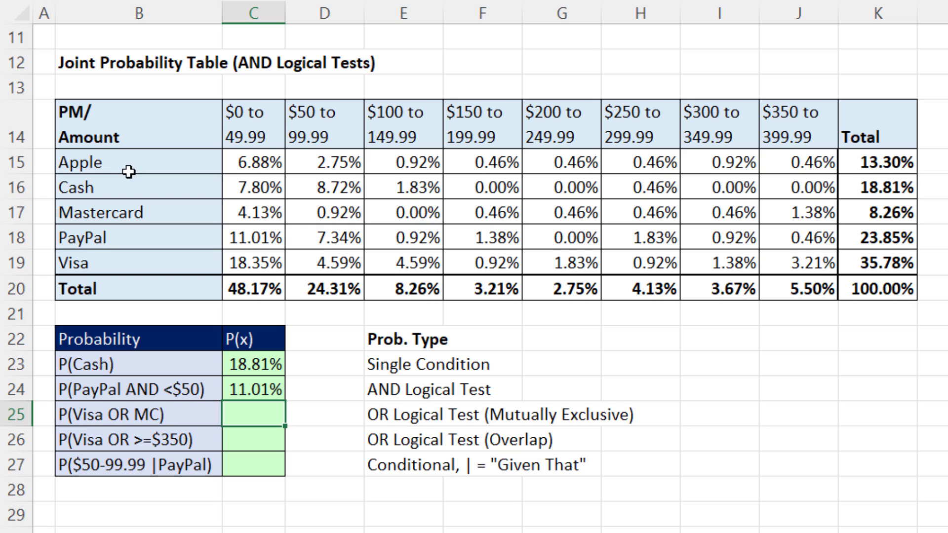
# - Enter =K19+K17 in C25 so P(Visa OR MC) shows 44.04%
pyautogui.moveTo(129, 160); pyautogui.dragTo(137, 260)
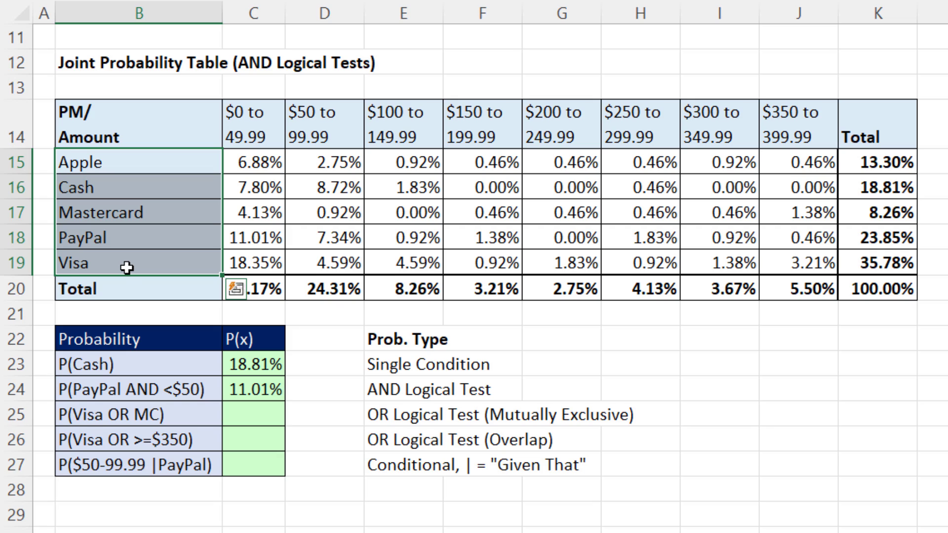
pyautogui.click(250, 414)
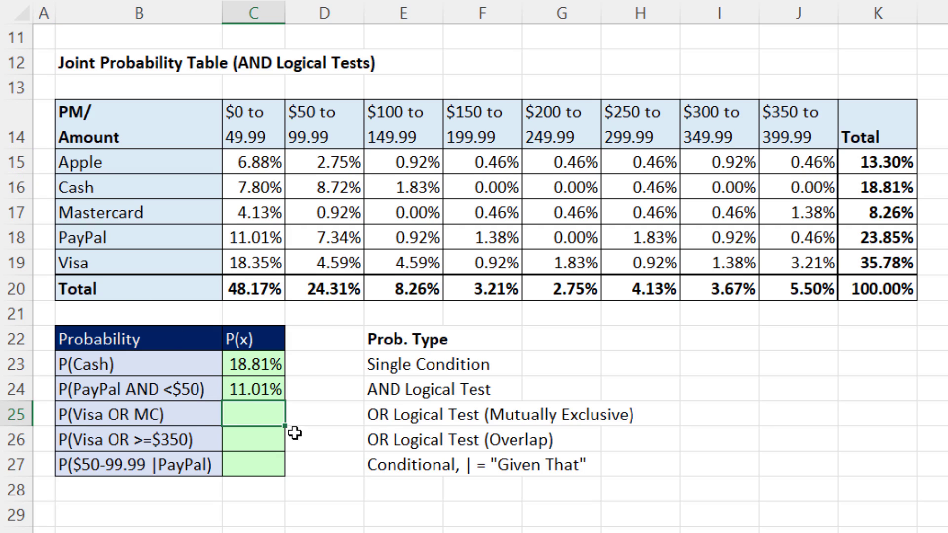
pyautogui.write('=')
pyautogui.click(899, 262)
pyautogui.write('+')
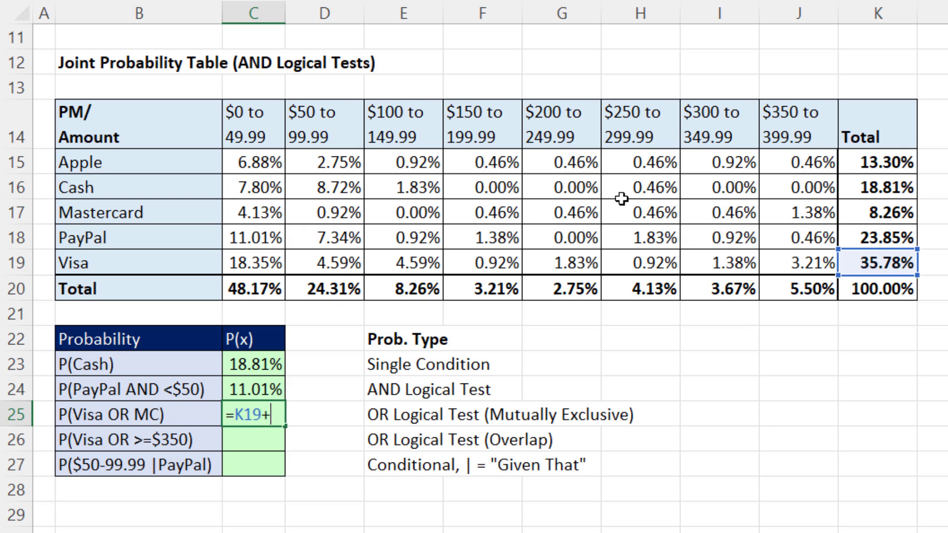
pyautogui.click(862, 206)
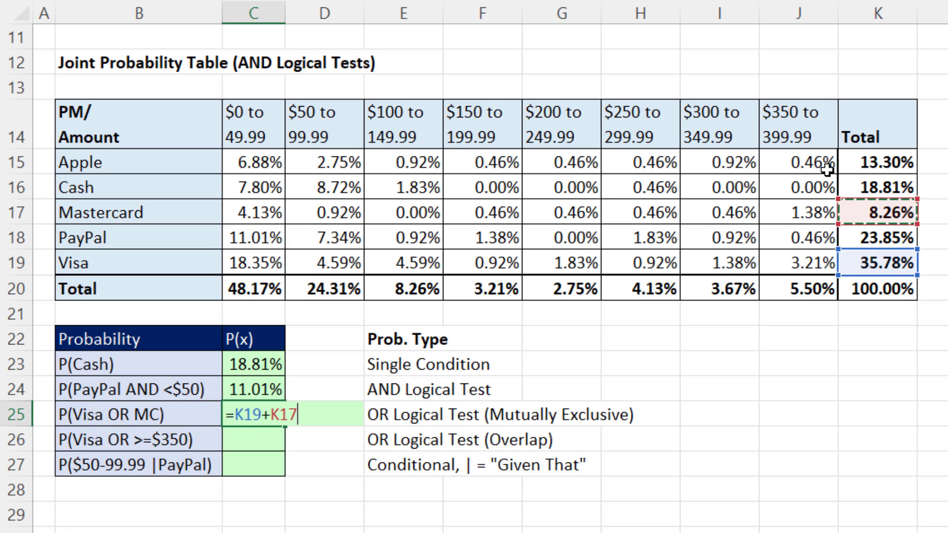
pyautogui.press('Return')
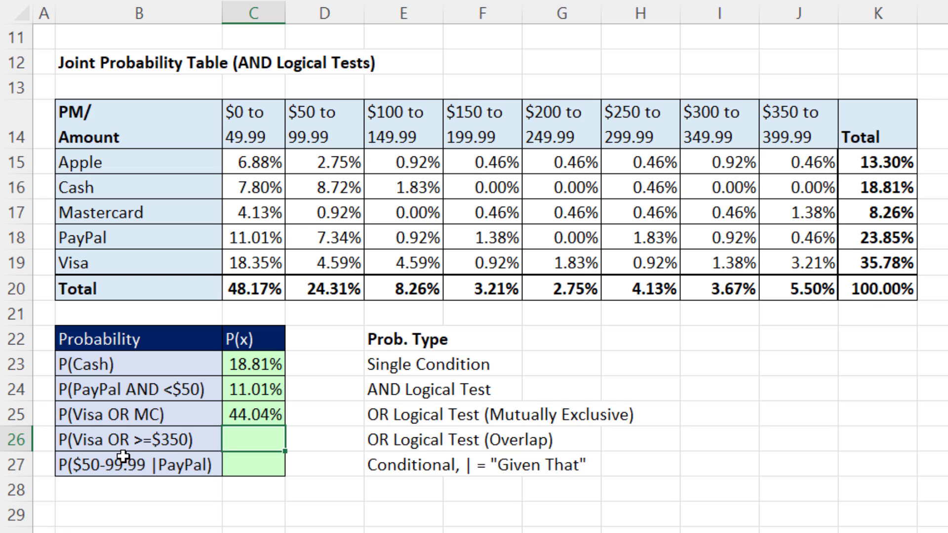
# - Highlight the Visa row and the $350 to 399.99 column to show their overlap
pyautogui.click(137, 264)
pyautogui.moveTo(274, 265); pyautogui.dragTo(869, 260)
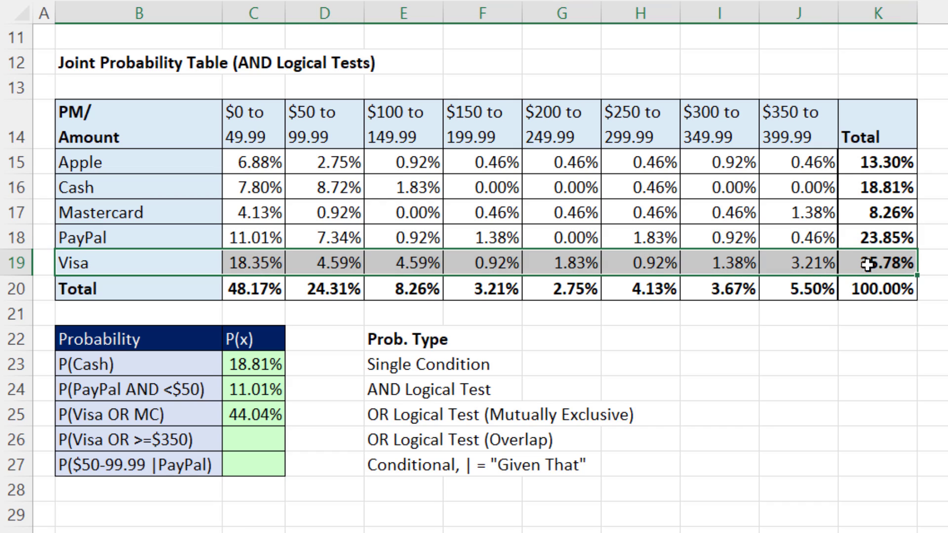
pyautogui.keyDown('ctrl'); pyautogui.moveTo(802, 133); pyautogui.dragTo(804, 287); pyautogui.keyUp('ctrl')
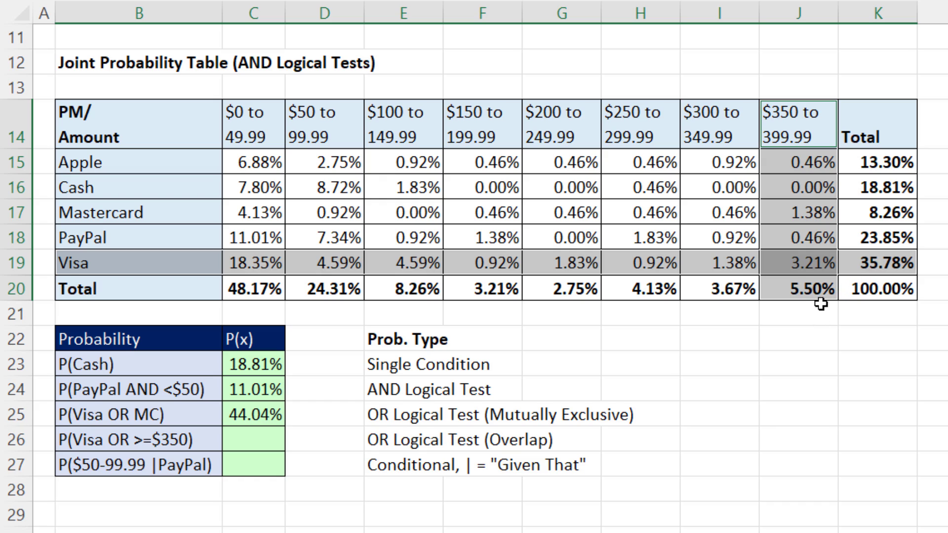
# - Enter =K19+J20-J19 in C26 so P(Visa OR >=$350) shows 38.07%
pyautogui.click(256, 432)
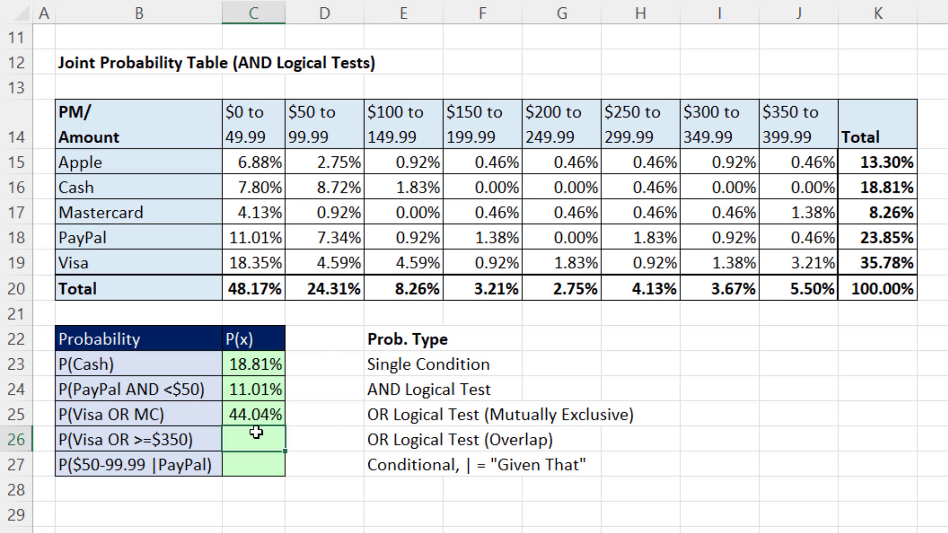
pyautogui.write('=')
pyautogui.click(893, 262)
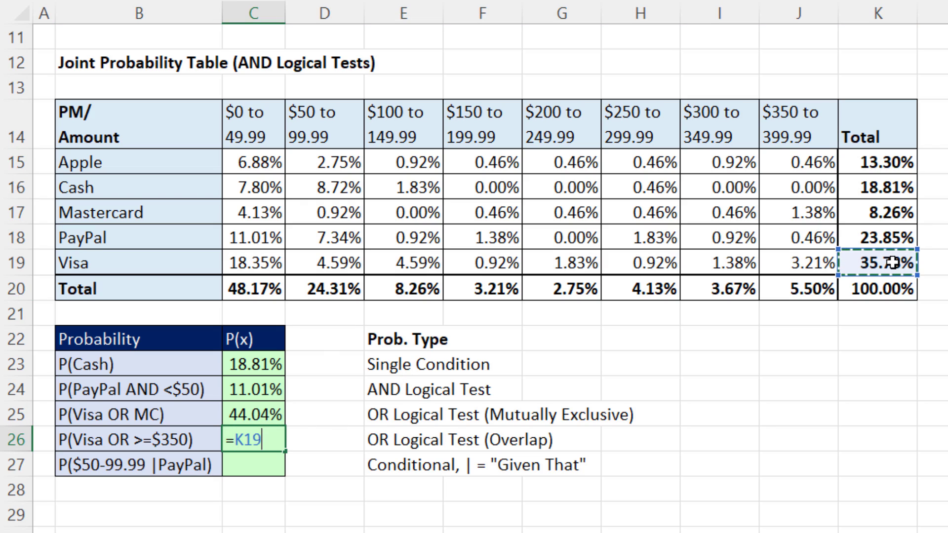
pyautogui.write('+')
pyautogui.click(805, 298)
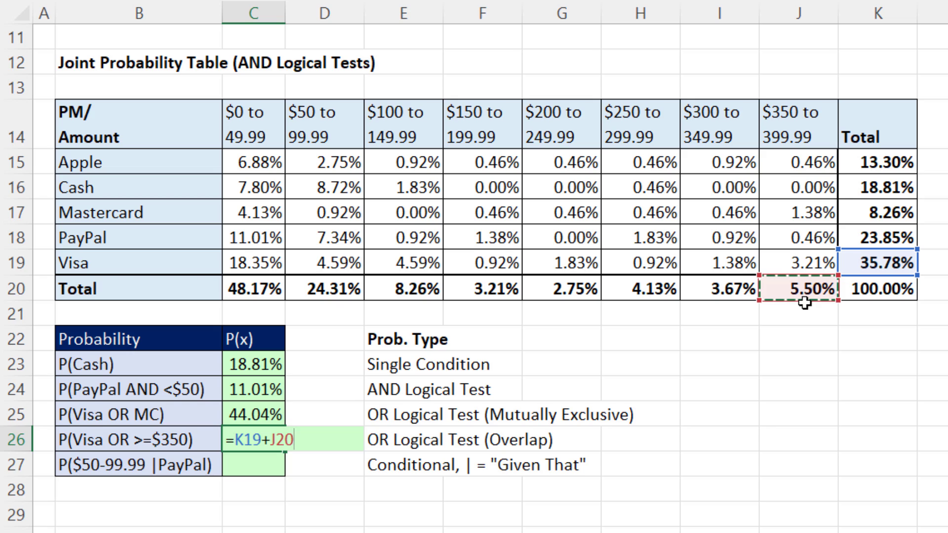
pyautogui.write('-')
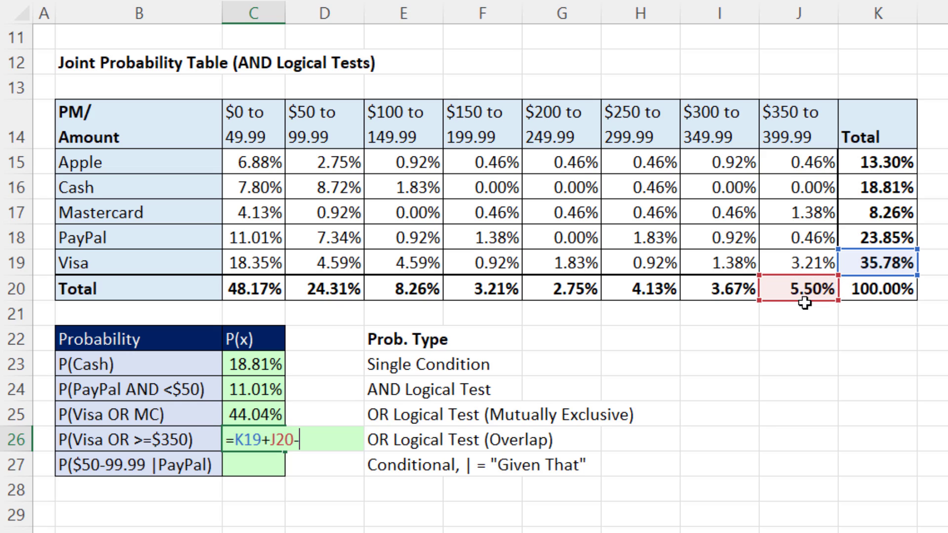
pyautogui.click(814, 263)
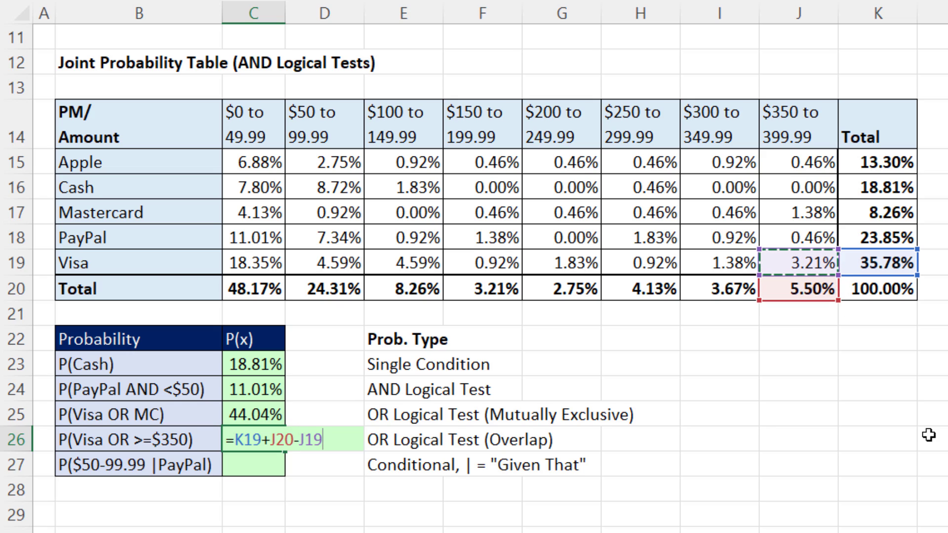
pyautogui.press('Return')
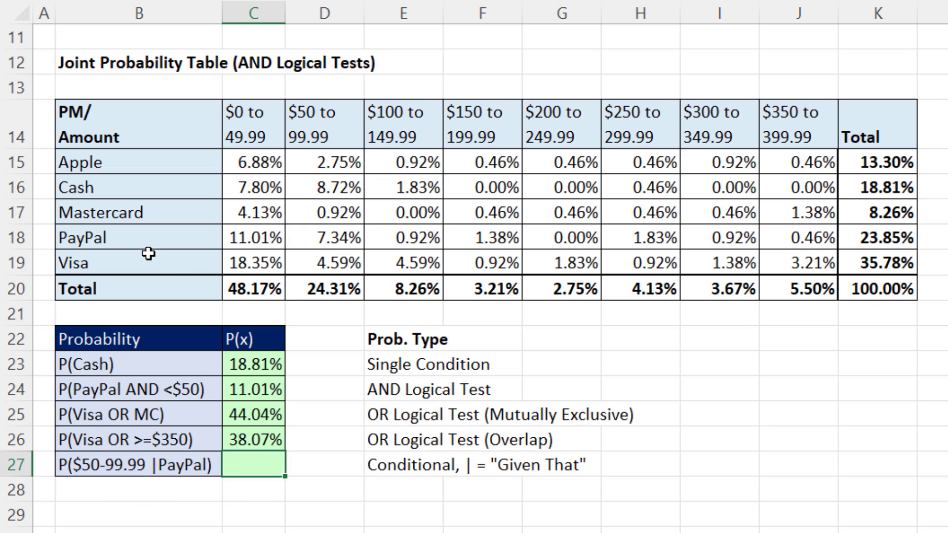
# - Enter =D18/K18 in C27 so P($50-99.99 |PayPal) shows 30.77%
pyautogui.moveTo(190, 232); pyautogui.dragTo(946, 238)
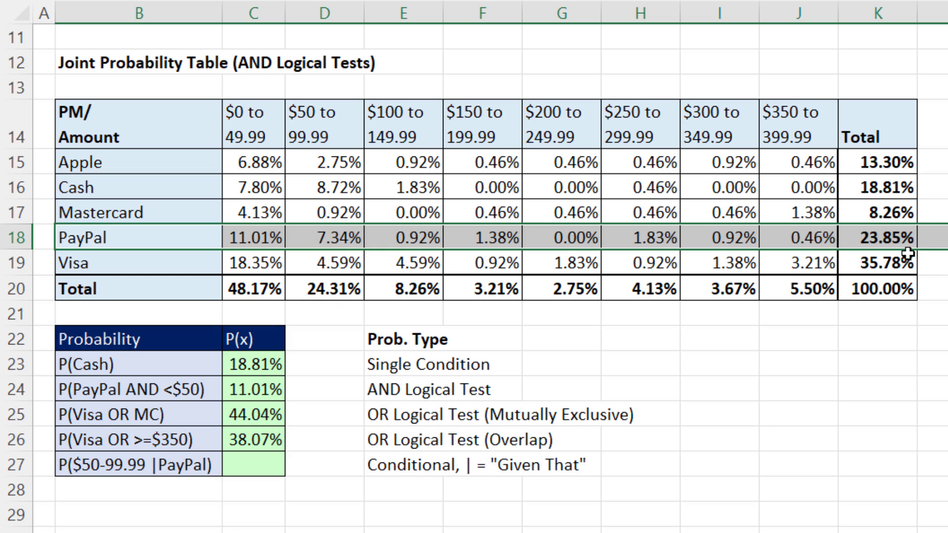
pyautogui.click(273, 467)
pyautogui.write('=')
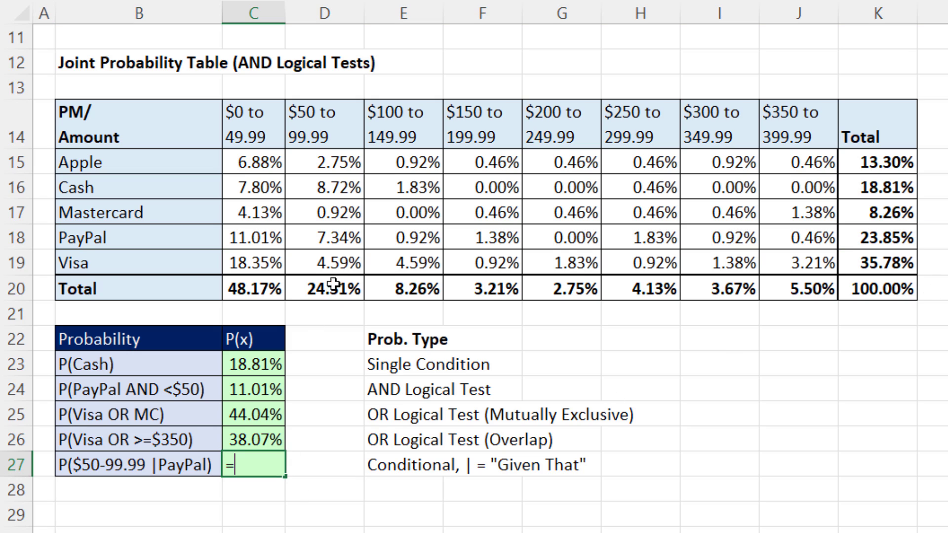
pyautogui.click(322, 238)
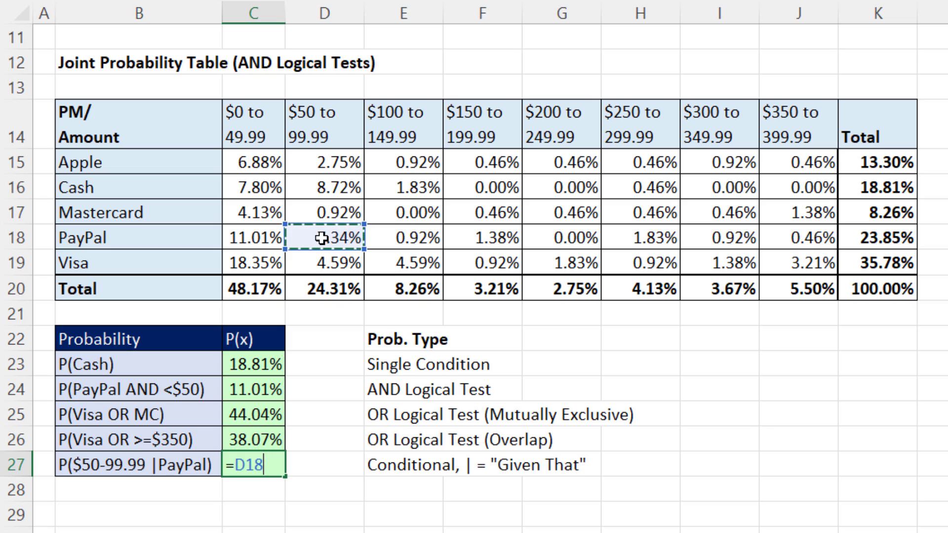
pyautogui.write('/')
pyautogui.click(893, 241)
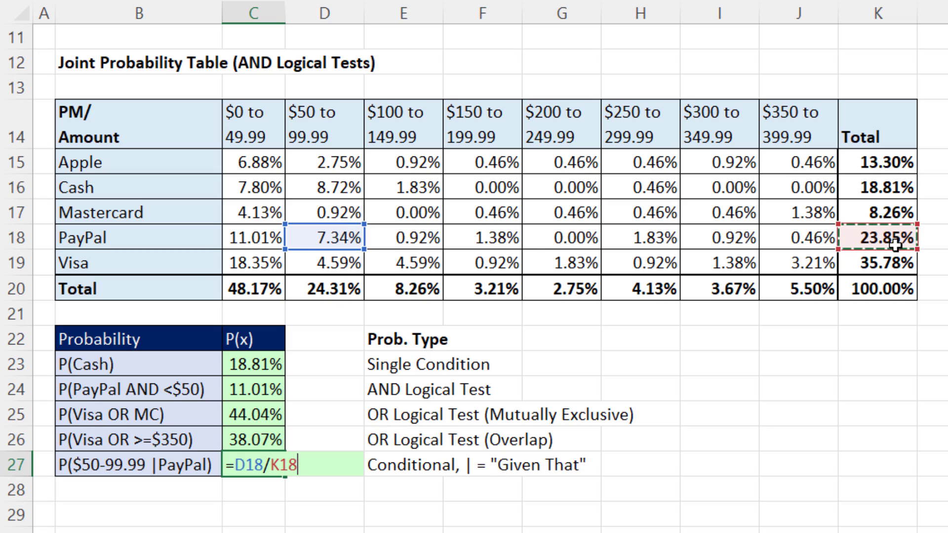
pyautogui.press('Return')
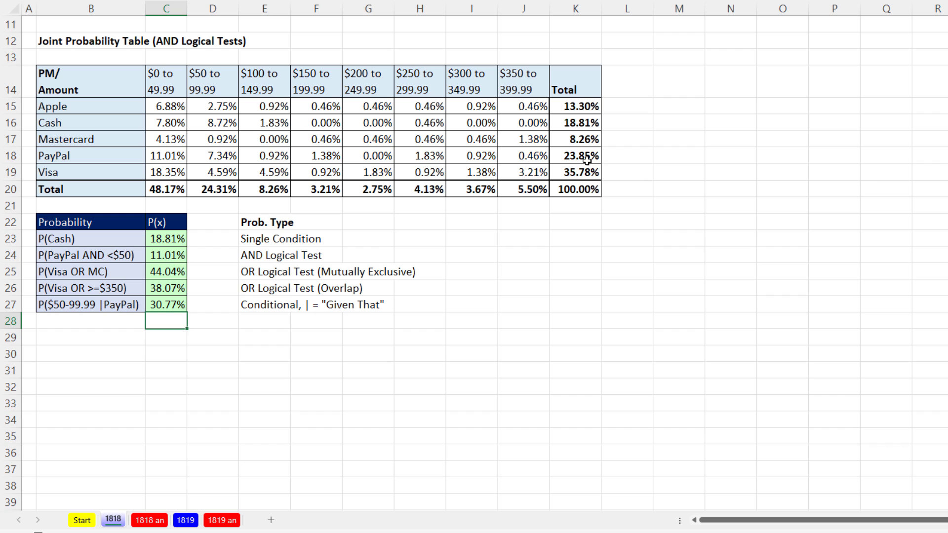
pyautogui.scroll(4, 269, 383)
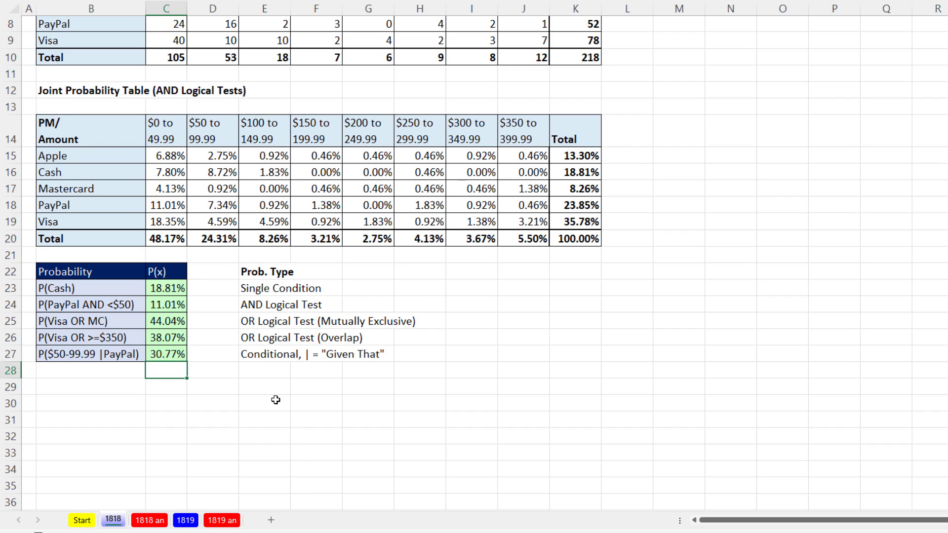